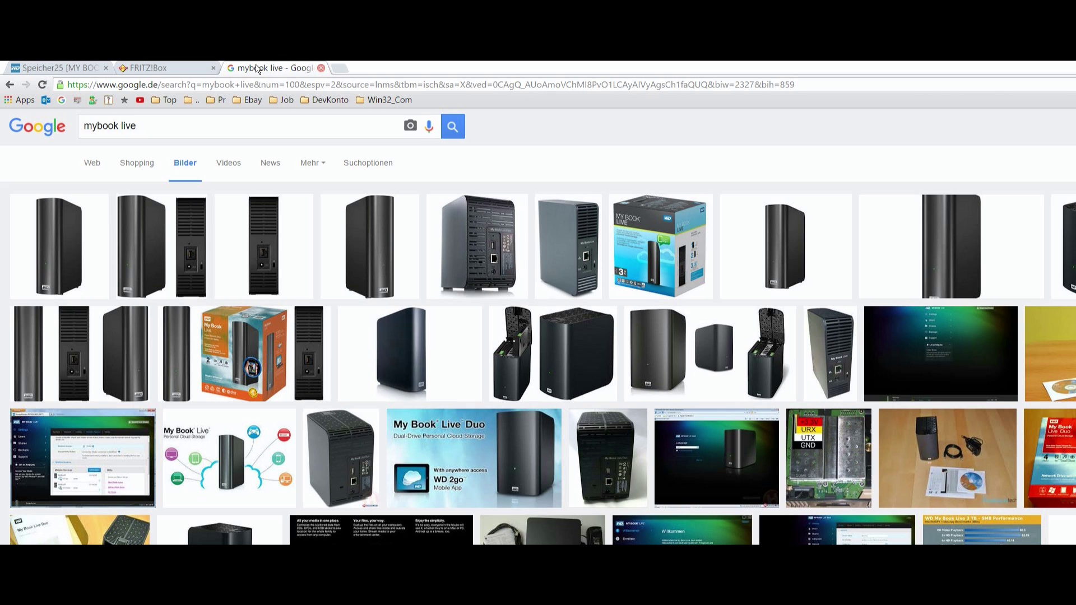
Open the My Book Live Duo web interface at 192.168.178.22/UI/ and highlight its address
middle_click(256, 68)
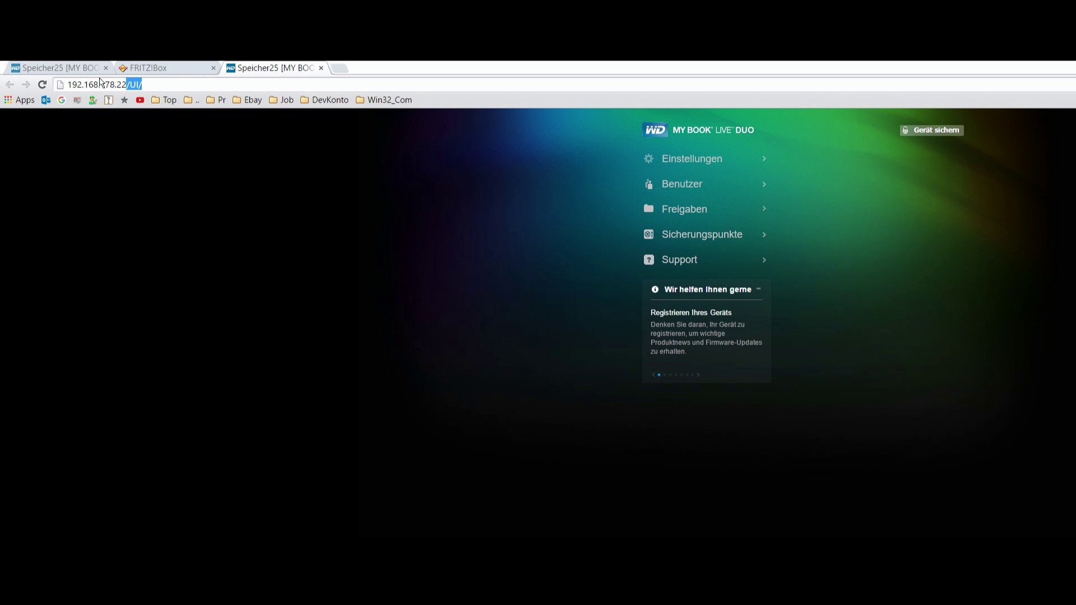
key(ctrl+a)
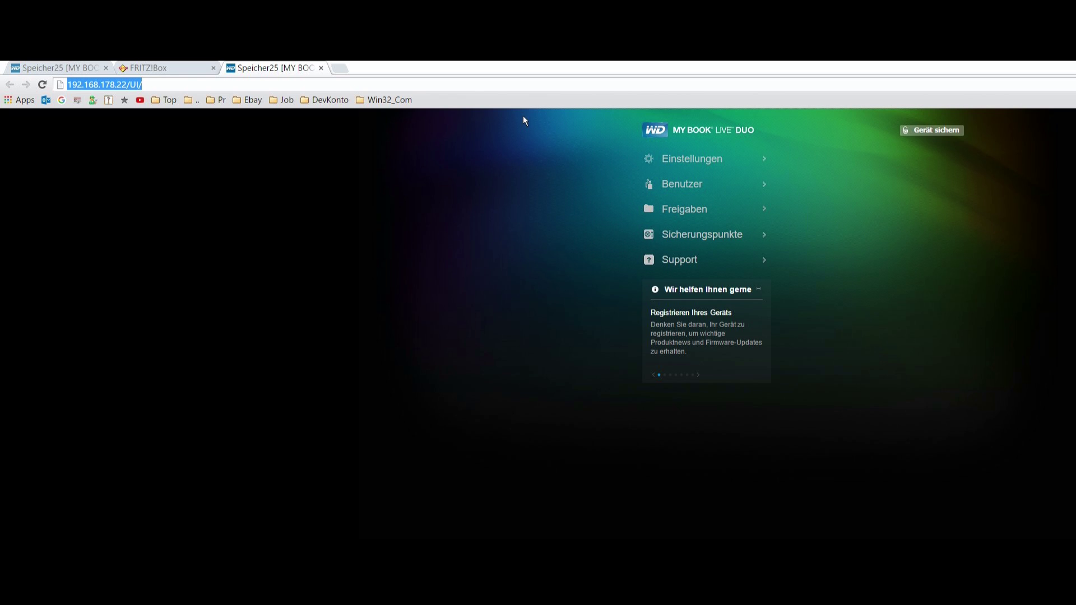
drag(127, 77, 104, 76)
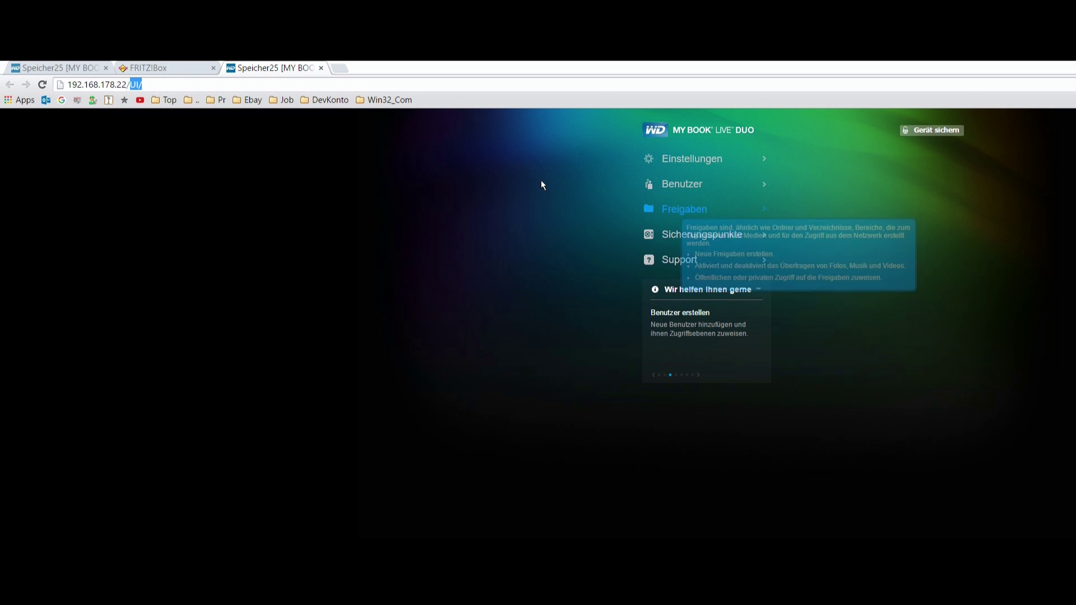
Create and save a public share named Test with media serving set to Ein
click(675, 210)
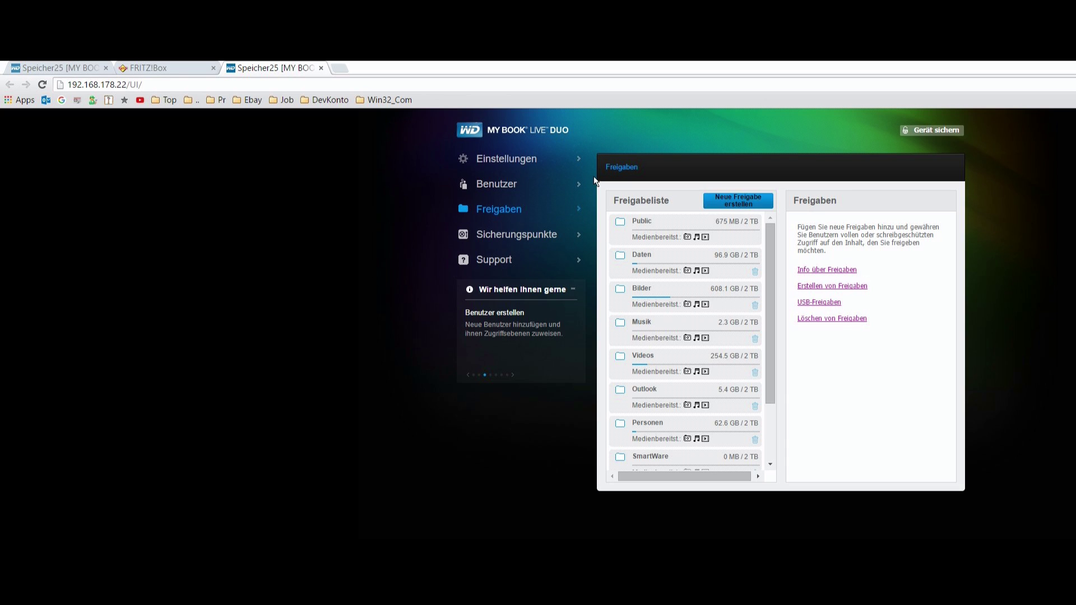
click(739, 200)
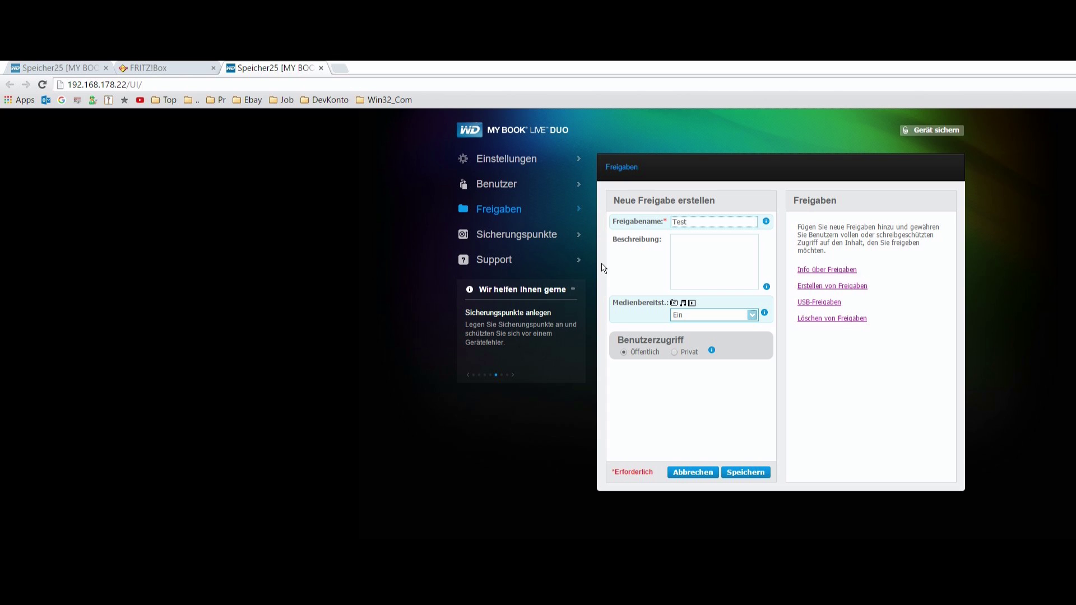
click(753, 315)
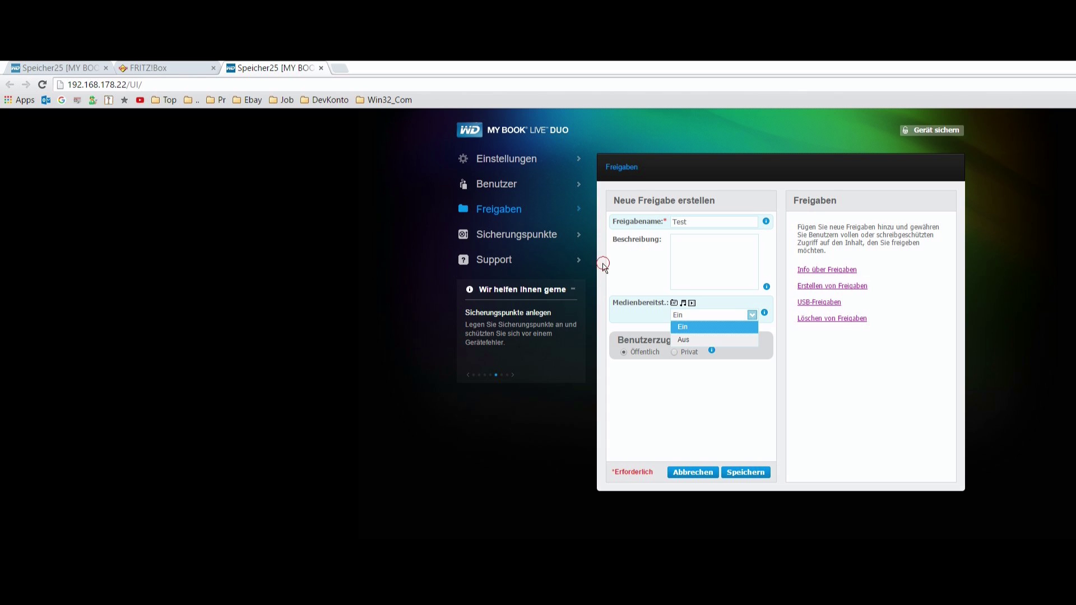
click(752, 315)
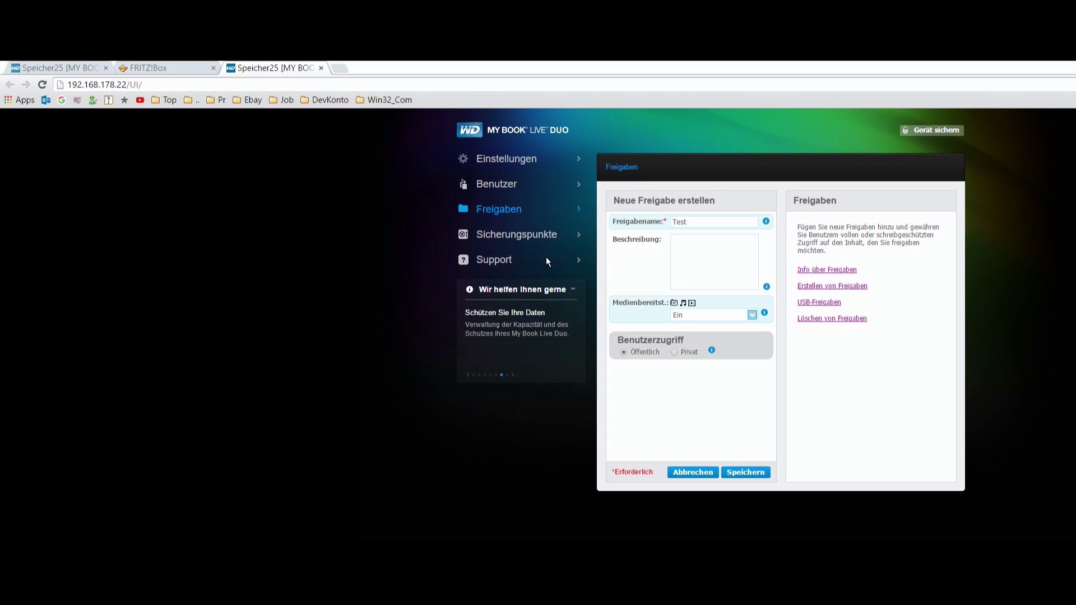
key(Tab)
click(614, 274)
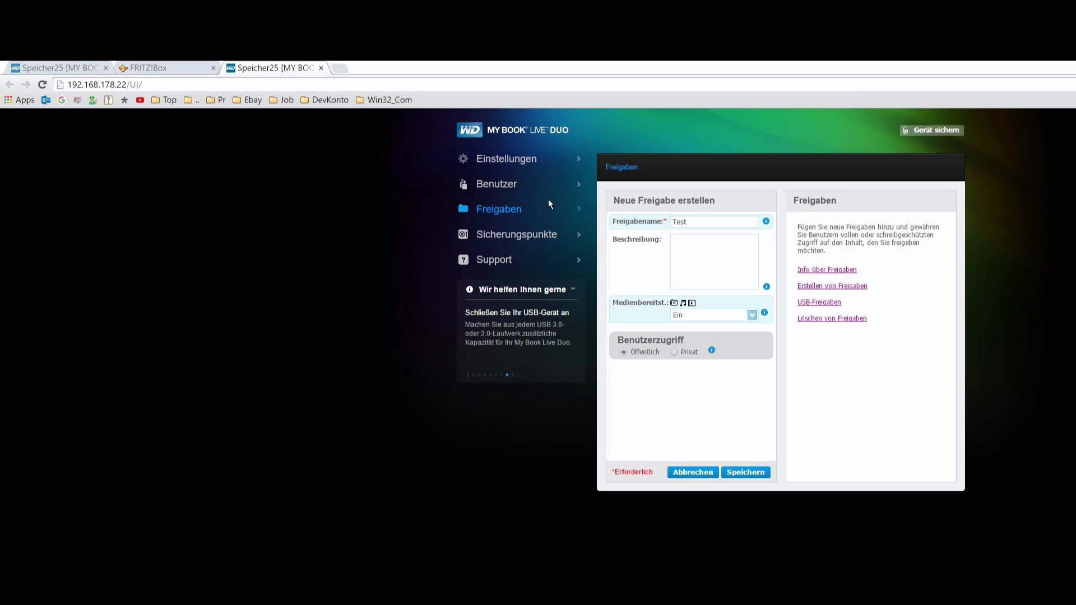
click(745, 472)
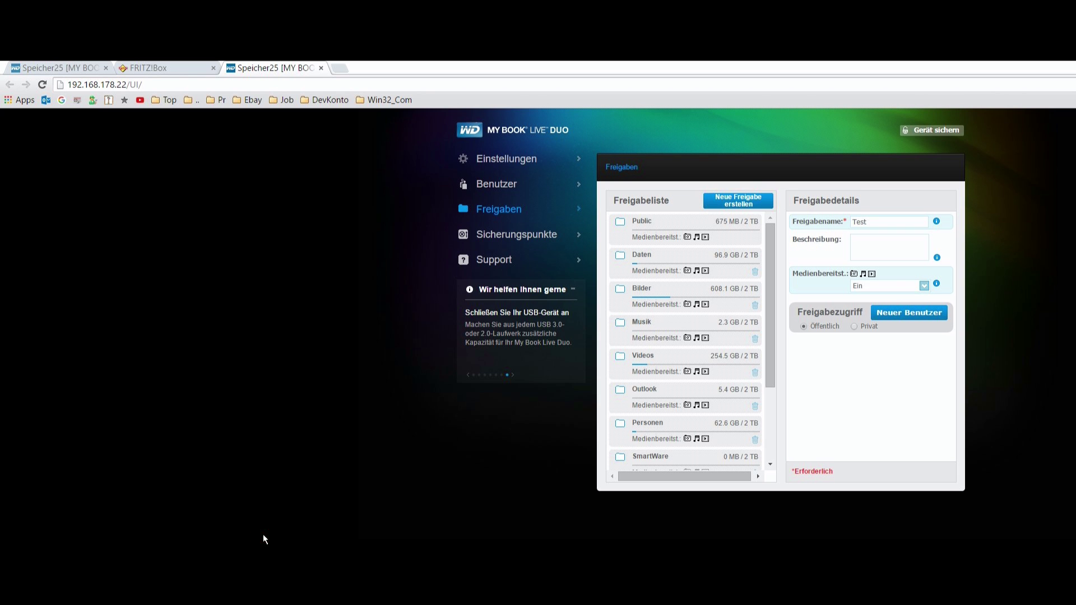
Switch to File Explorer, open the network device SPEICHER25 and select its Test share
key(super+e)
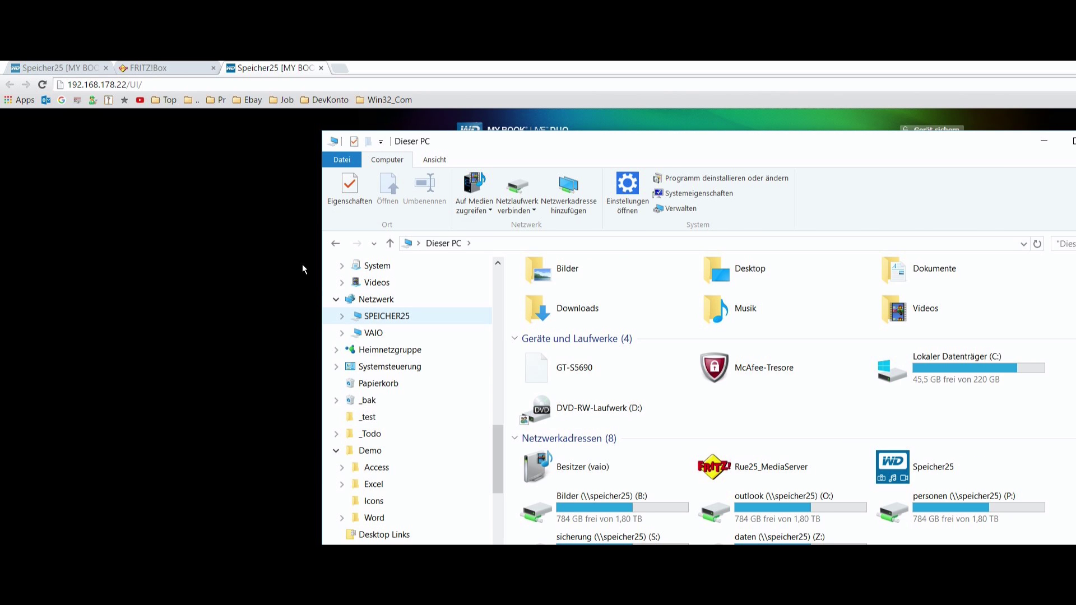
click(370, 316)
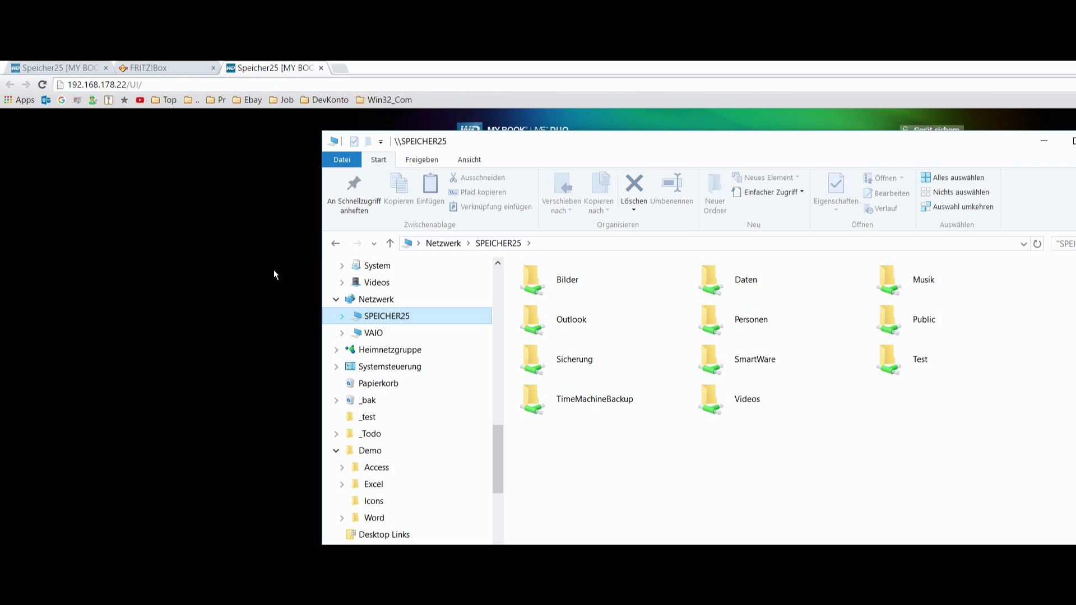
key(t)
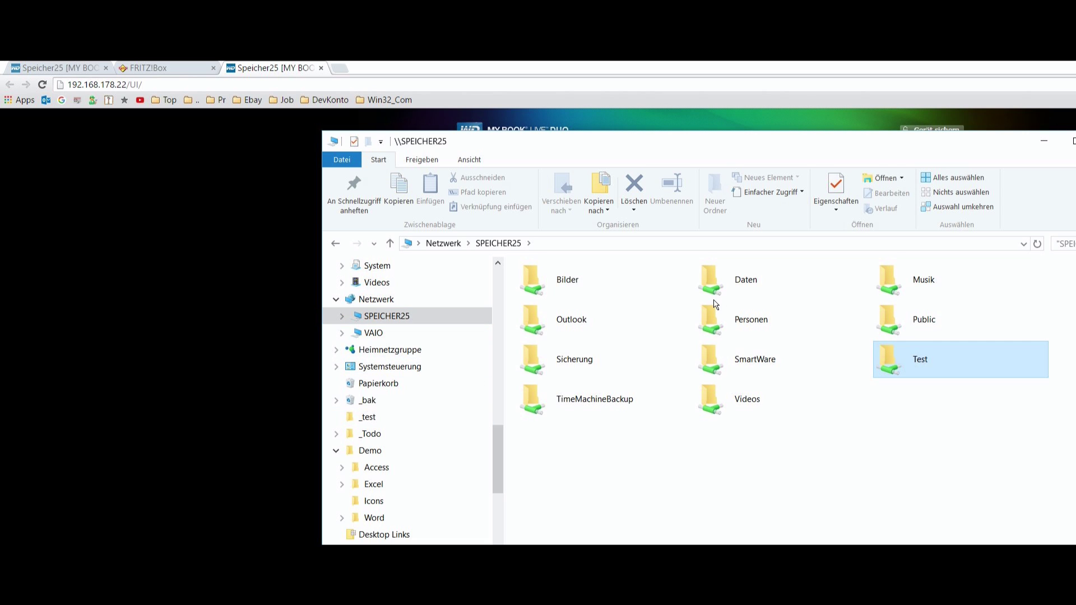
Map the Test share as a network drive with the drive letter T:
key(Menu)
key(Down)
key(Down)
key(Down)
key(Down)
key(Down)
key(Down)
key(Down)
key(Down)
key(Down)
key(Down)
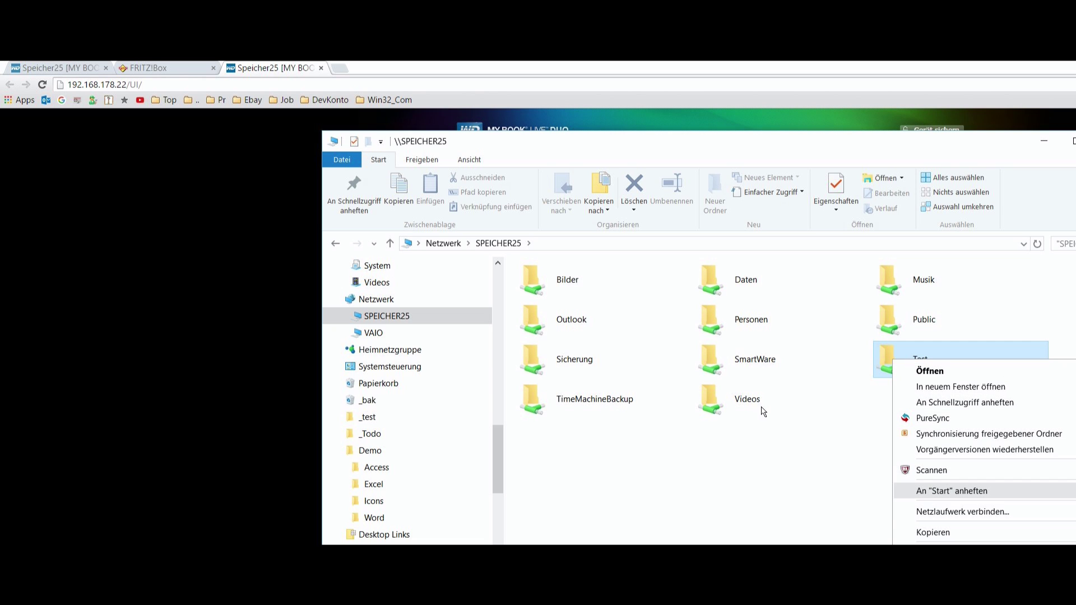
key(Up)
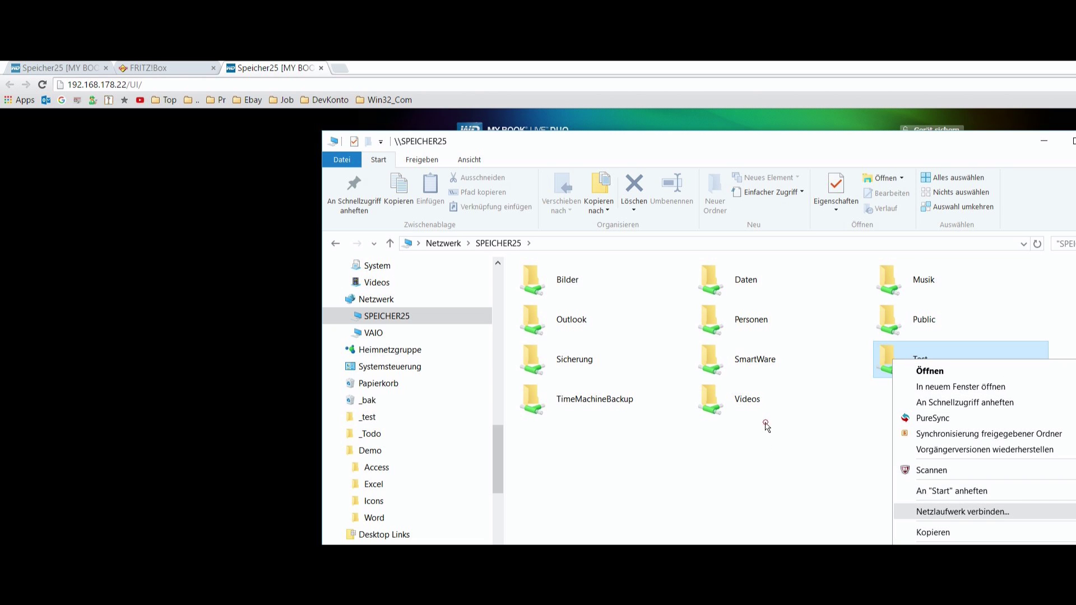
key(Return)
key(alt+Down)
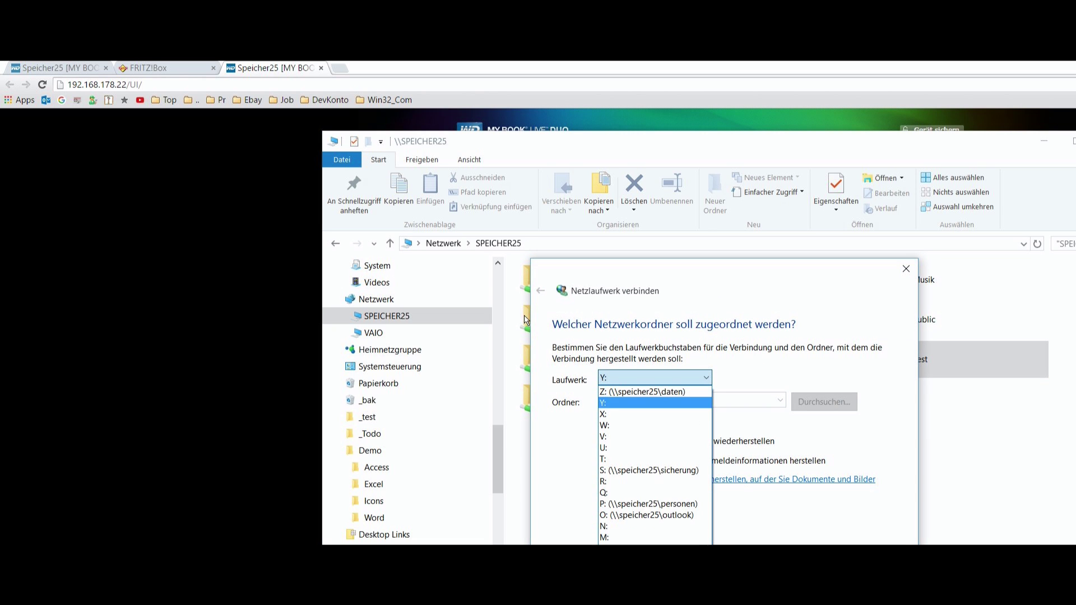
key(Down)
key(Down)
key(Down)
key(Down)
key(Down)
key(Return)
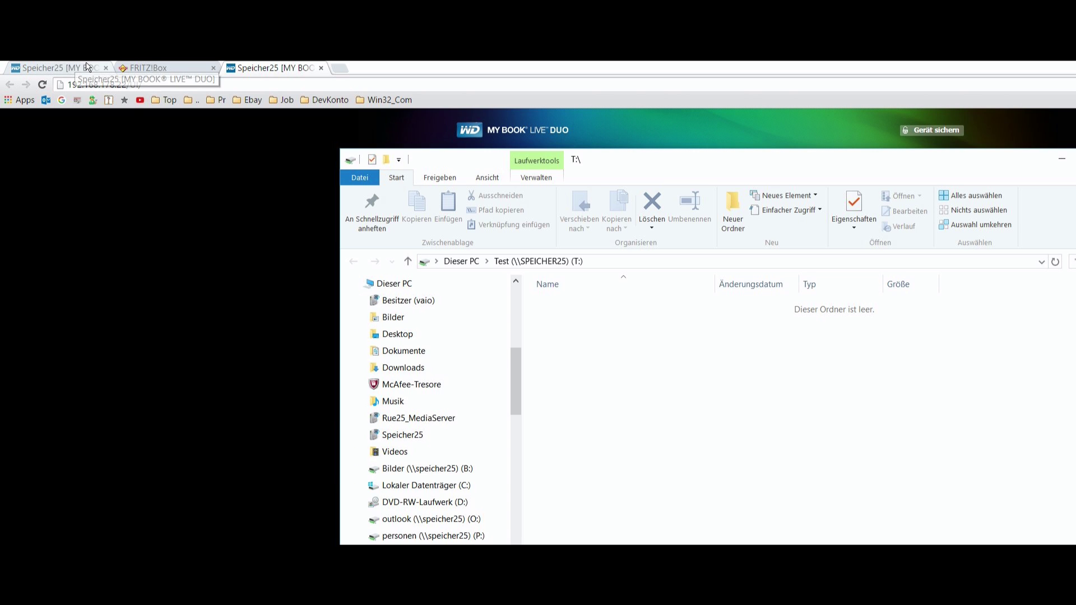
Switch to the first My Book Live Duo page in the browser and check the device's address
click(61, 67)
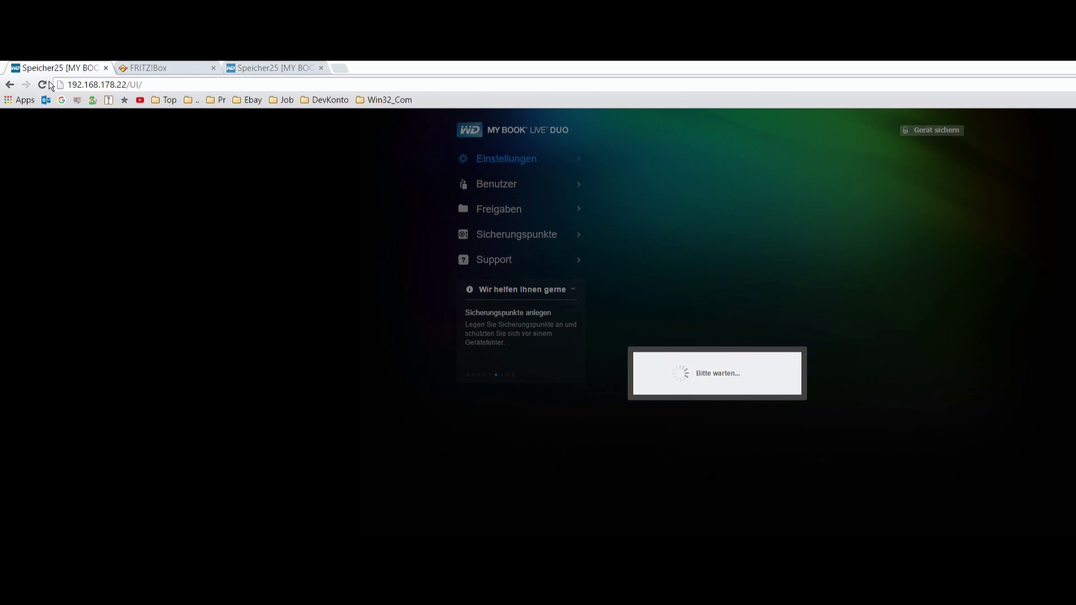
click(119, 83)
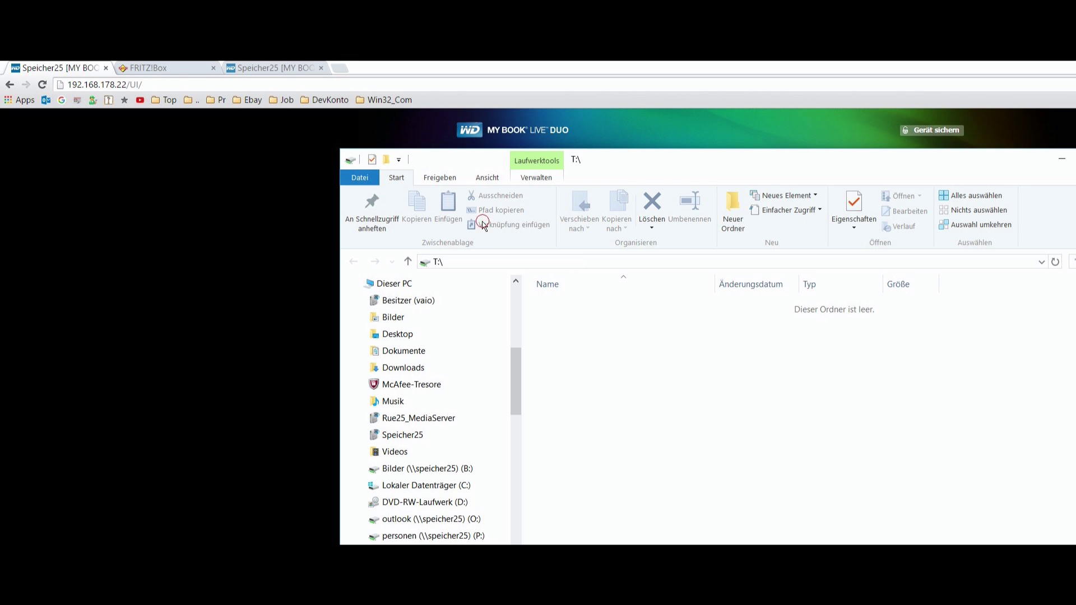
In File Explorer, open the share through its network path \\SPEICHER25\Test and compare it with mapped drive T:
key(alt+d)
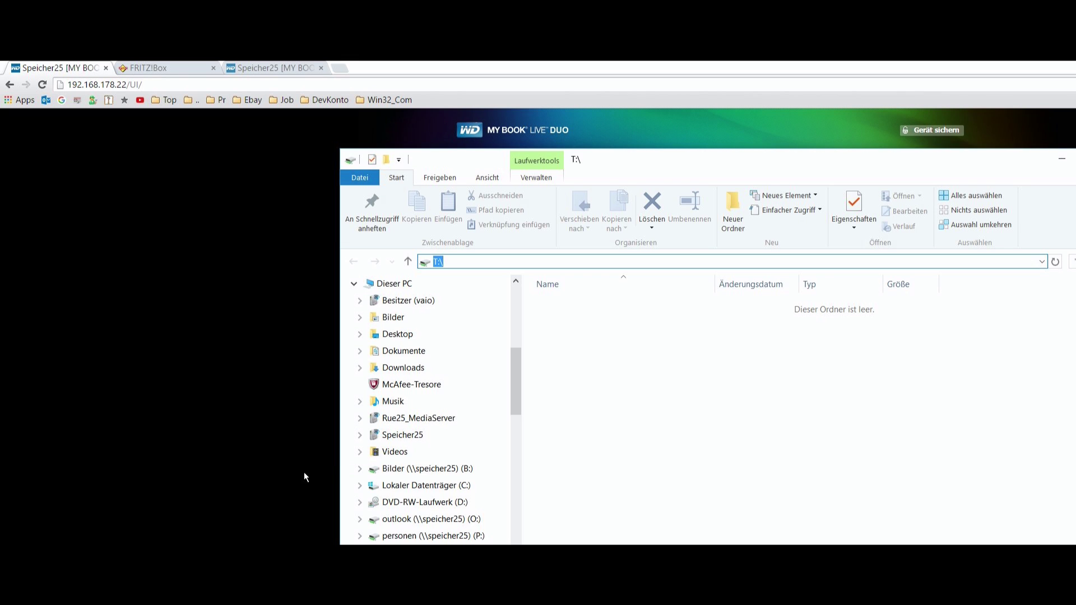
click(398, 218)
key(shift+Home)
text(\\)
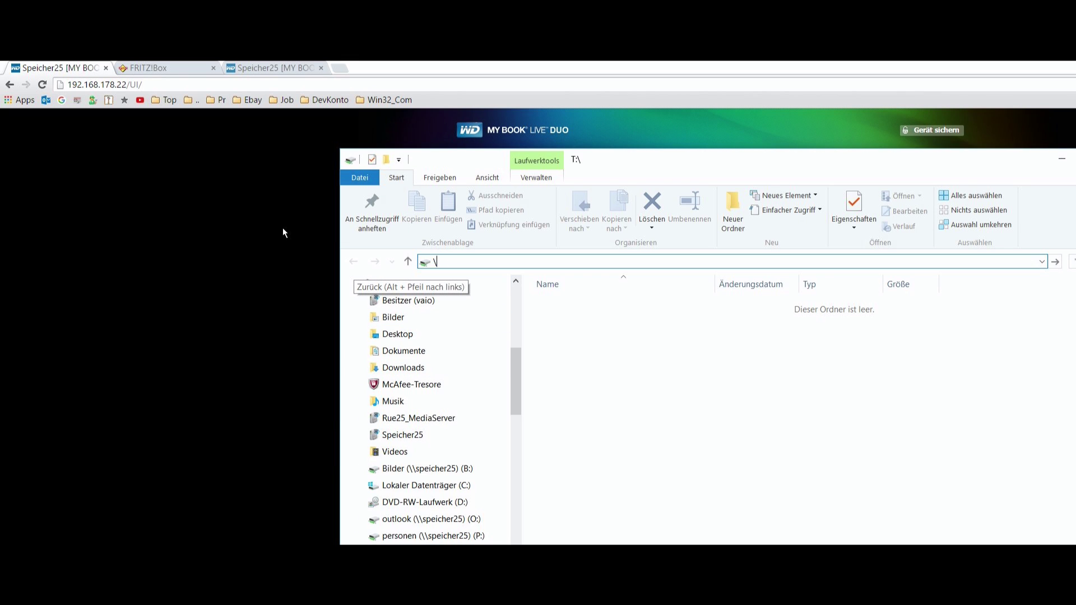
text(sp)
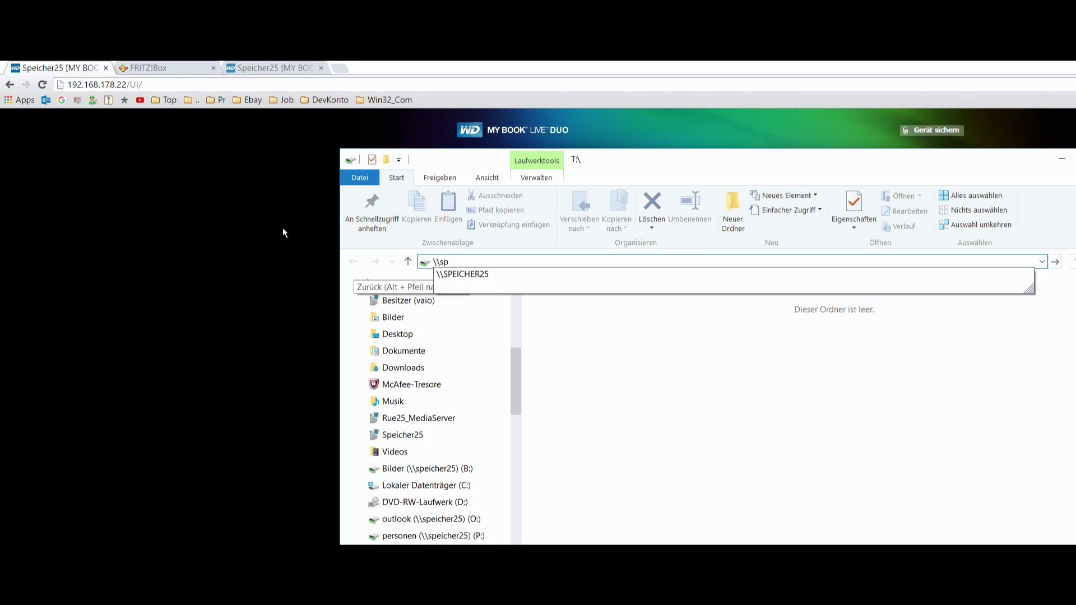
key(Down)
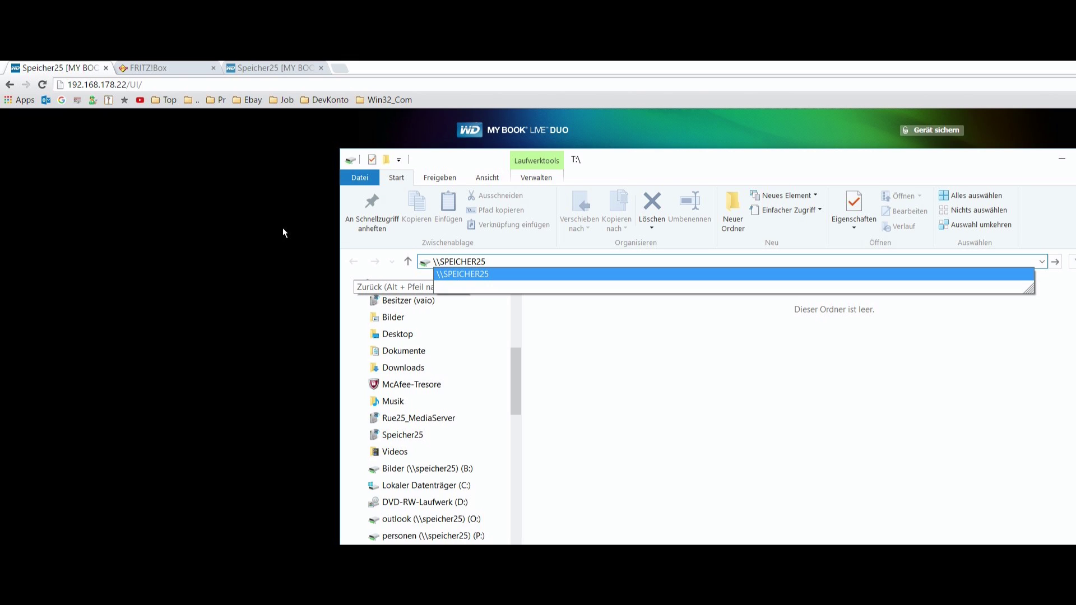
text(\)
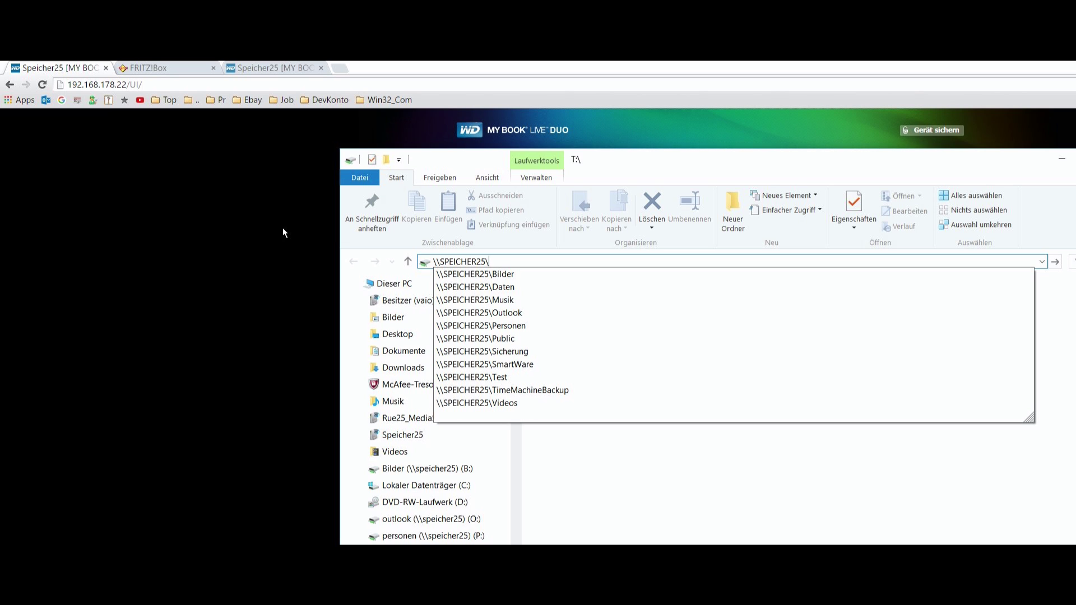
key(Down)
key(Down)
key(Down)
key(Down)
key(Down)
key(Down)
key(Down)
key(Down)
key(Down)
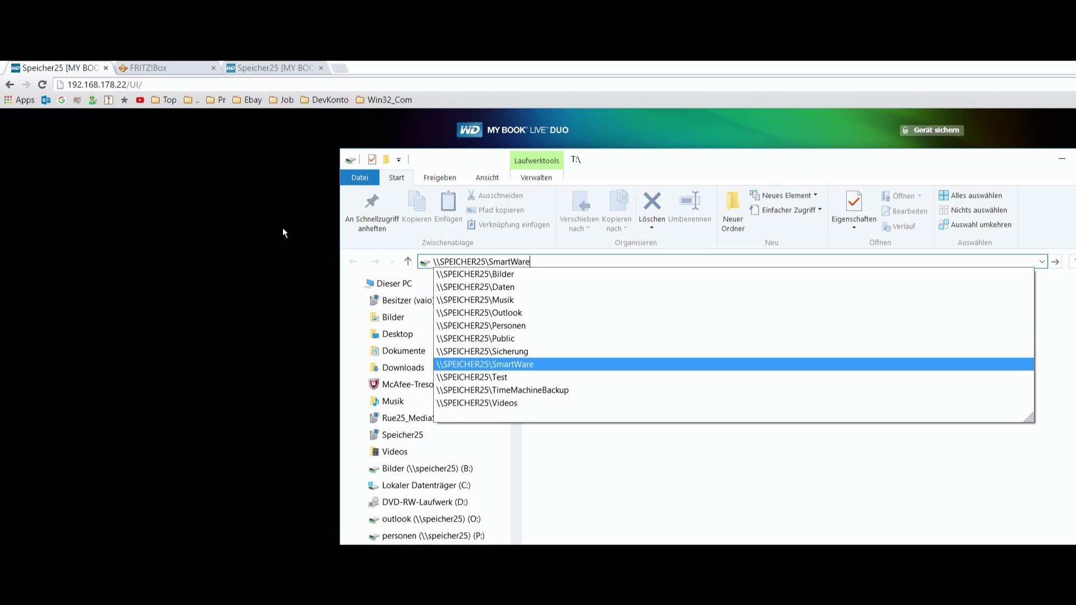
key(Return)
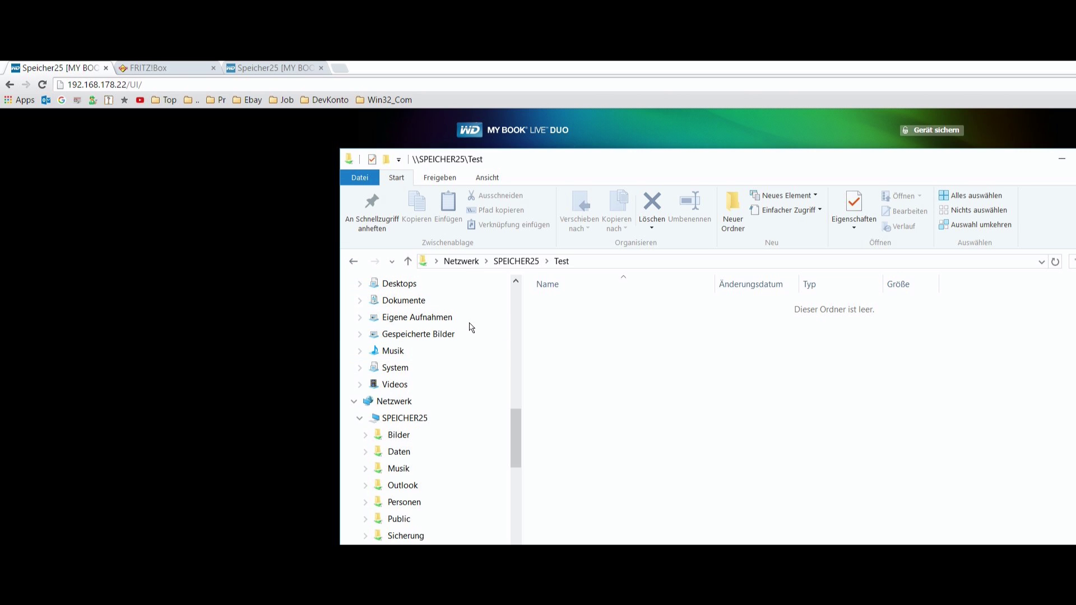
scroll(413, 365, up, 3)
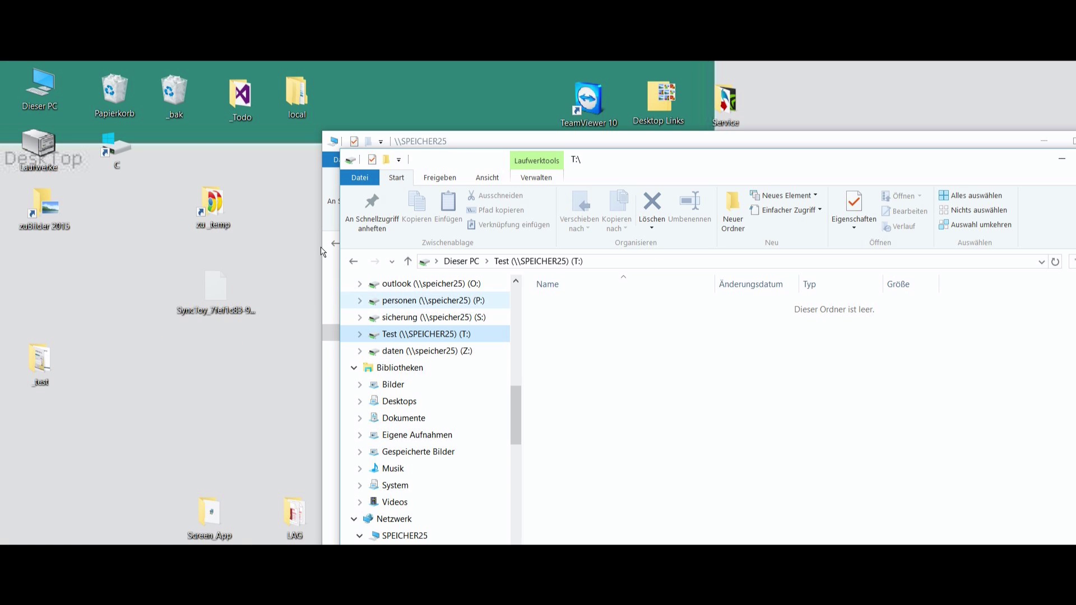
Open _netz_boot_Laufwerke.bat from the desktop's Laufwerke folder for editing, review its net use commands and close it
double_click(39, 149)
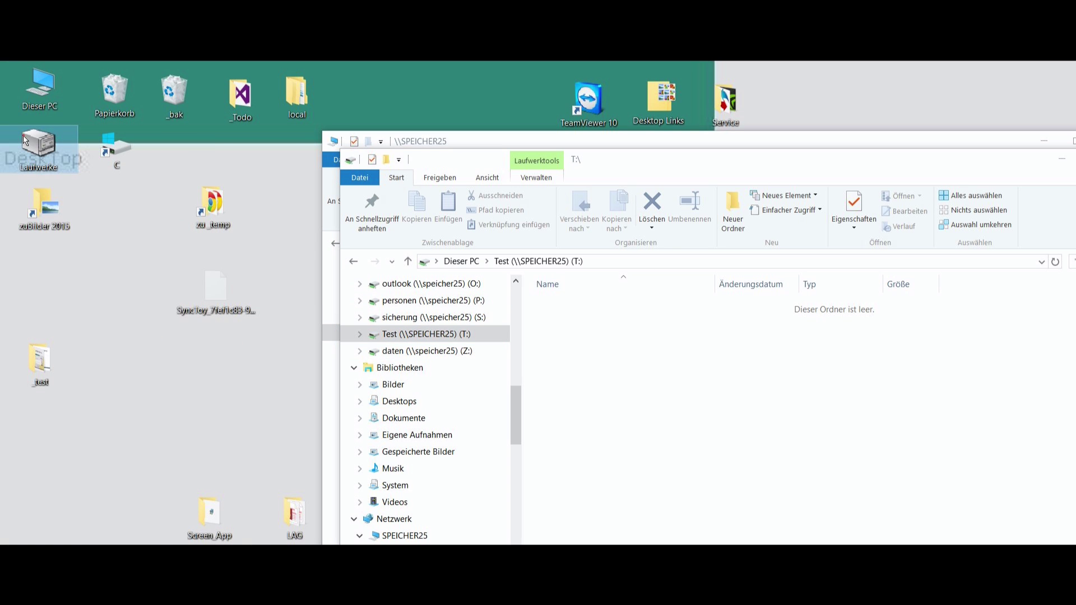
click(615, 333)
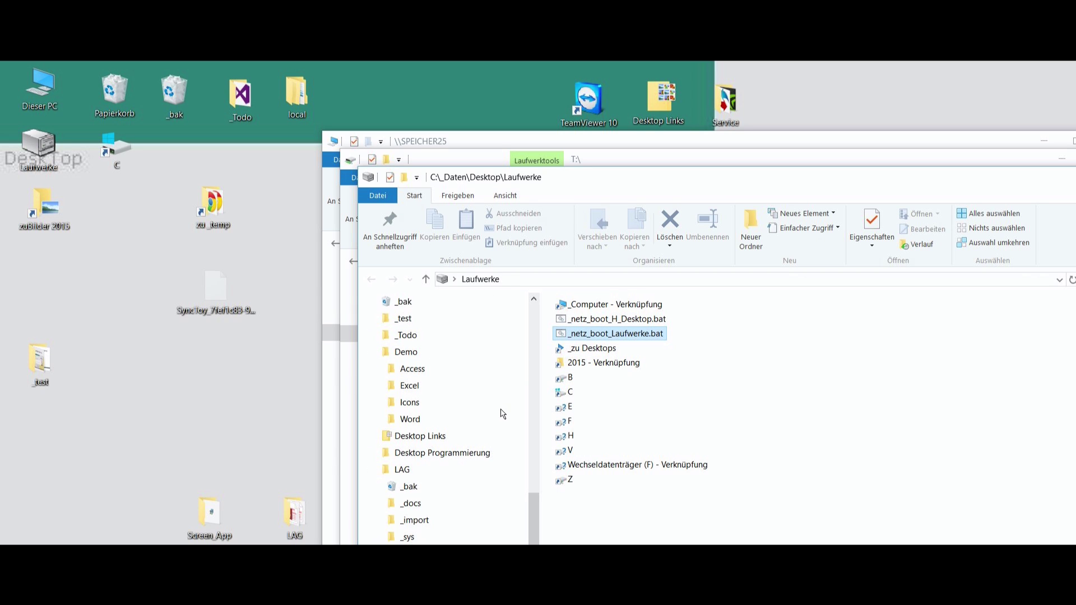
right_click(593, 334)
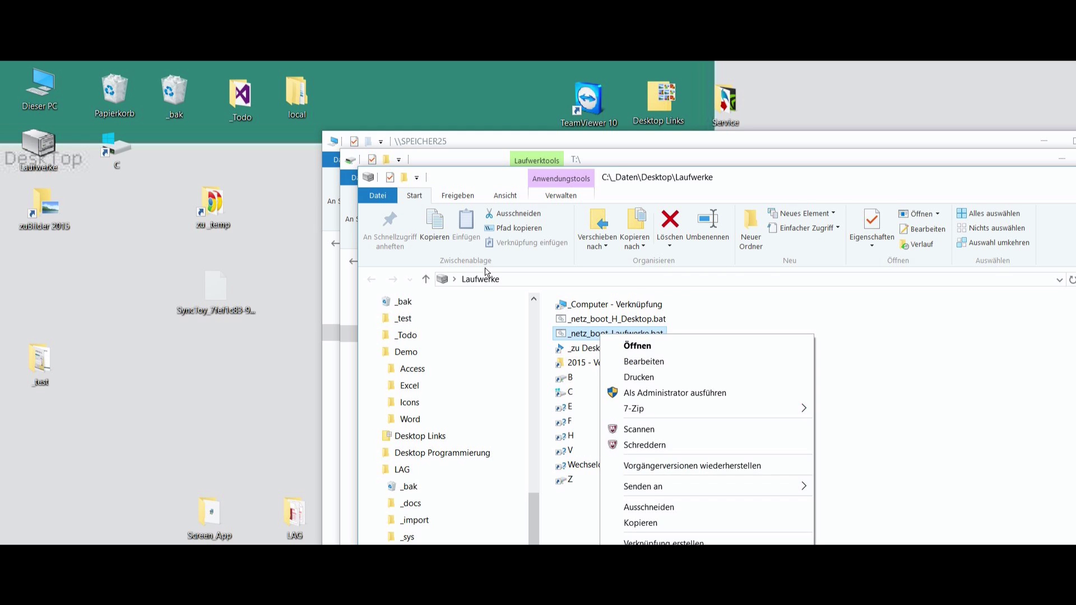
right_click(607, 320)
click(583, 334)
right_click(583, 333)
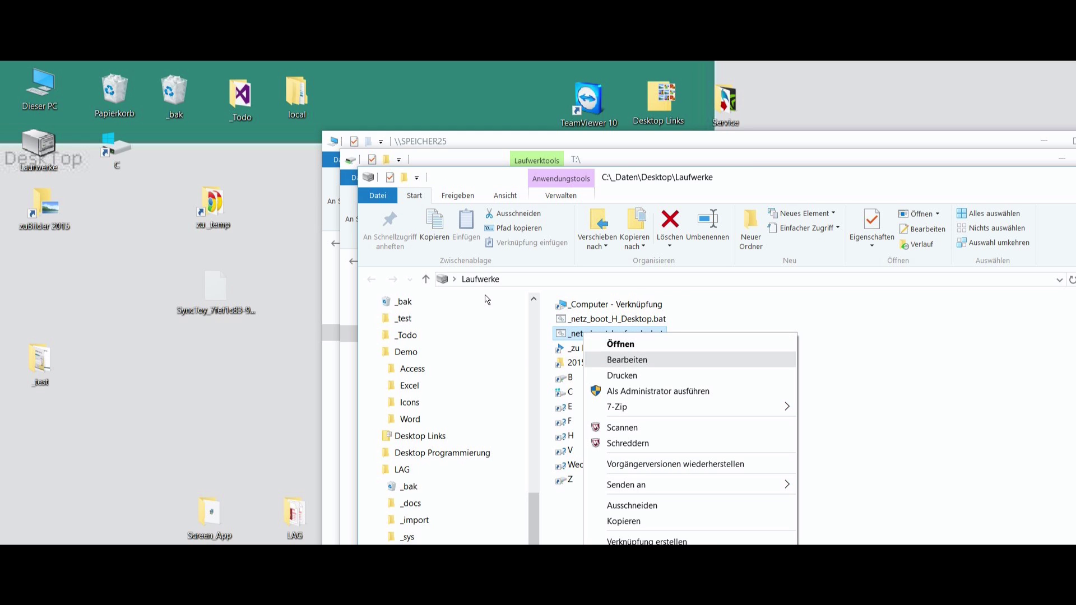
key(Return)
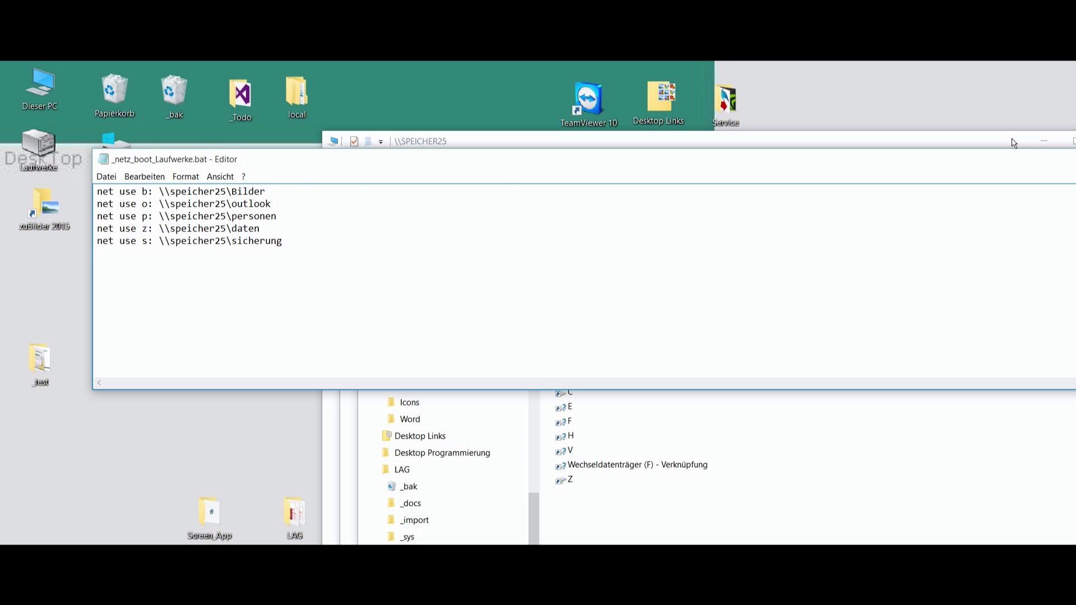
key(alt+F4)
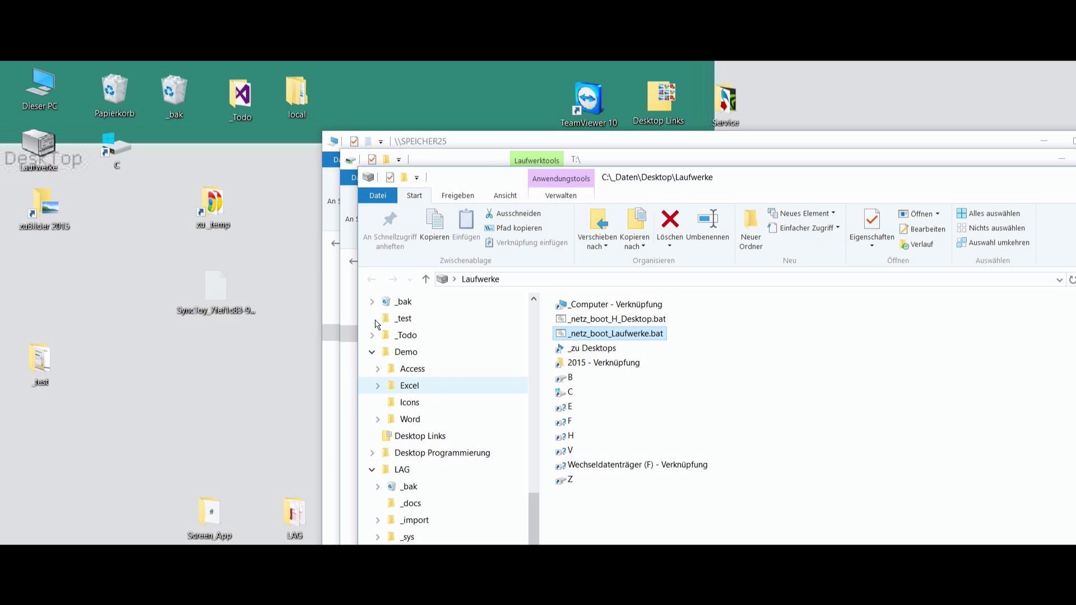